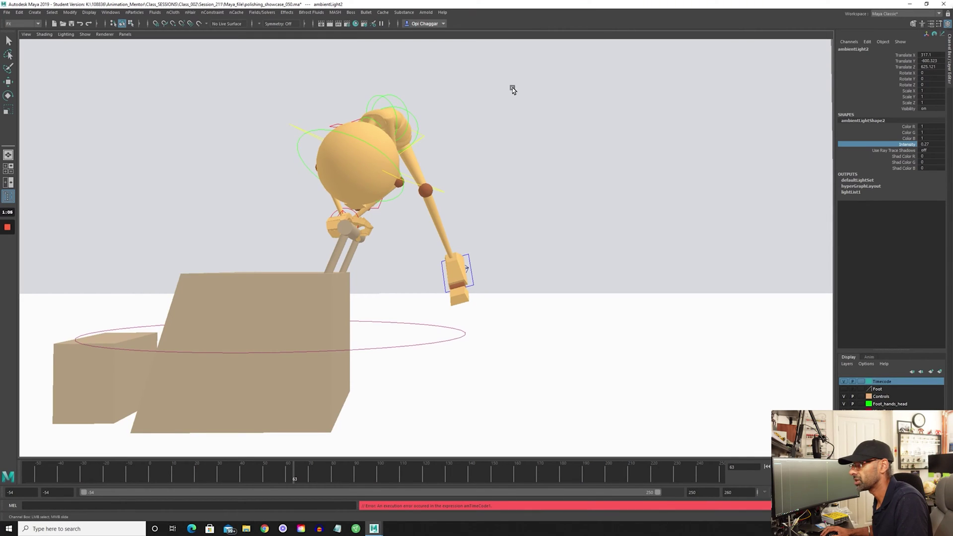
- Scrub the timeline back to frame 51, then forward to frame 75 where the character leans over
left_click_drag(278, 471, 314, 469)
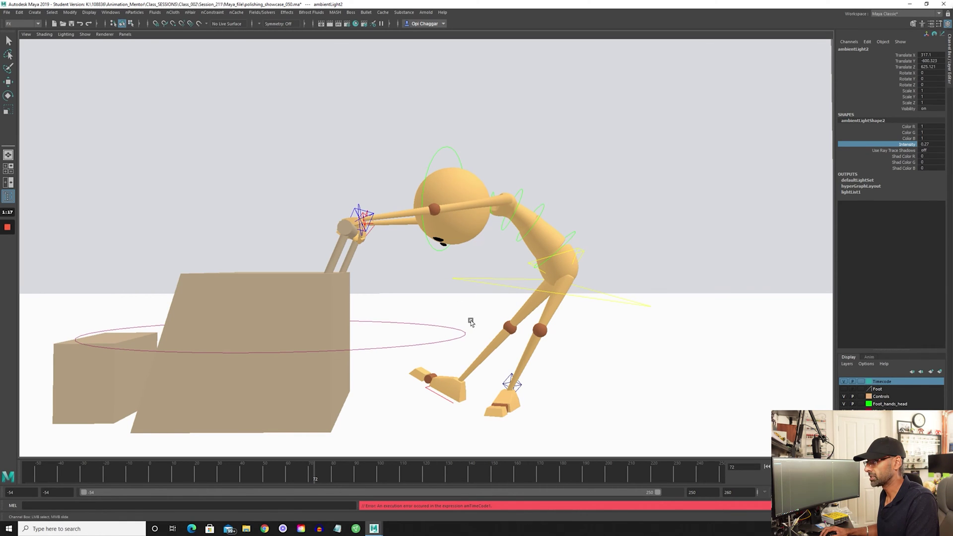
left_click_drag(317, 474, 323, 477)
- Select the stewie_ac_C_body control and highlight its Translate Z channel
key("q")
left_click(531, 278)
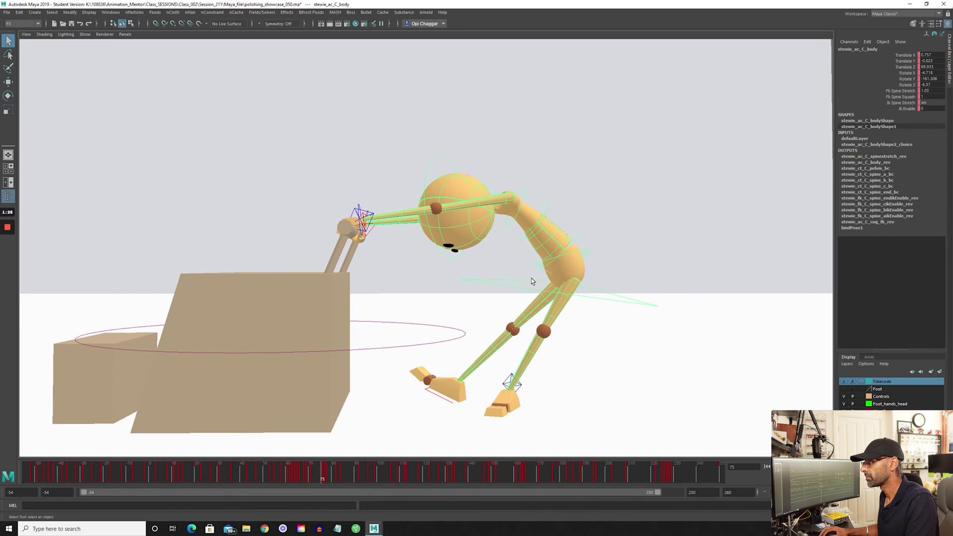
left_click(505, 276)
left_click(504, 284)
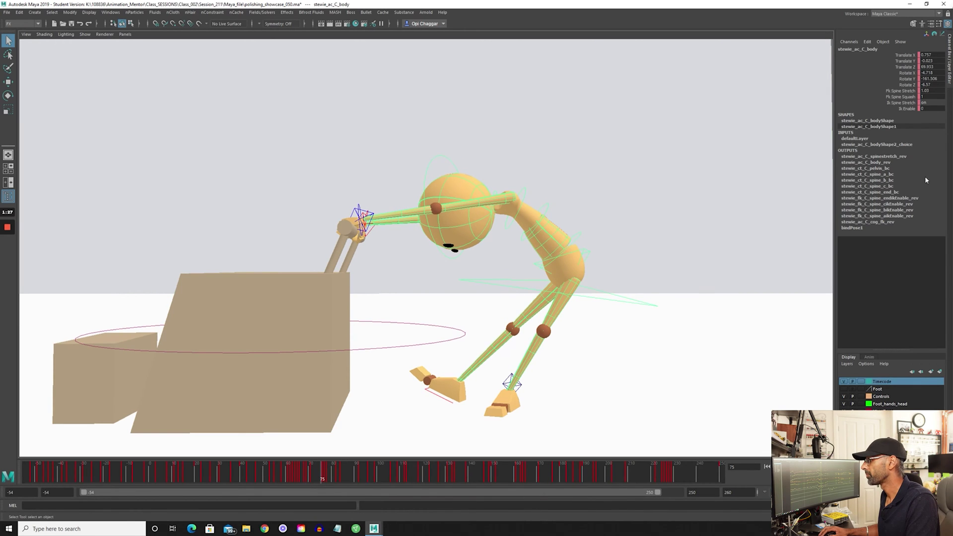
key("w")
left_click(906, 67)
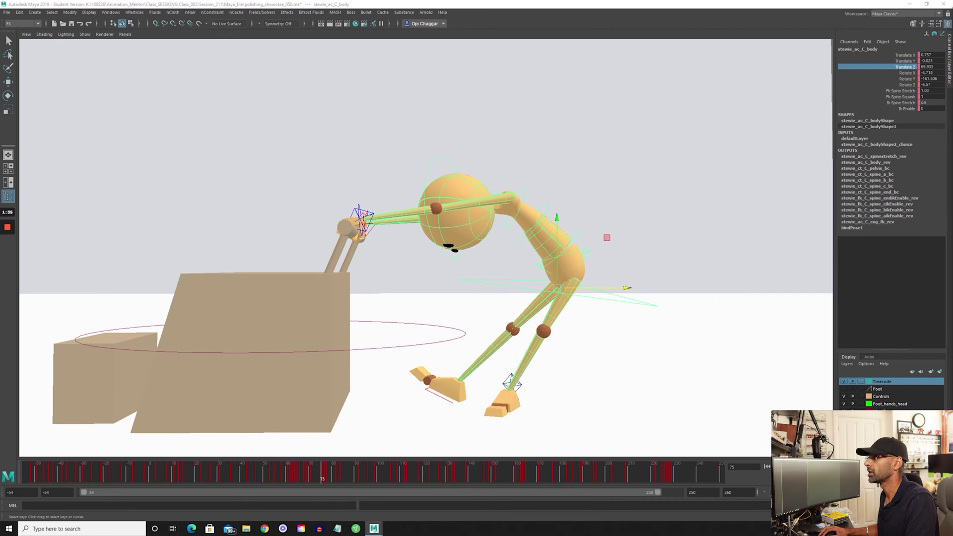
- Inspect the Translate Z curve in the Graph Editor around frame 75, then return to the scene view
key("shift+g")
key("a")
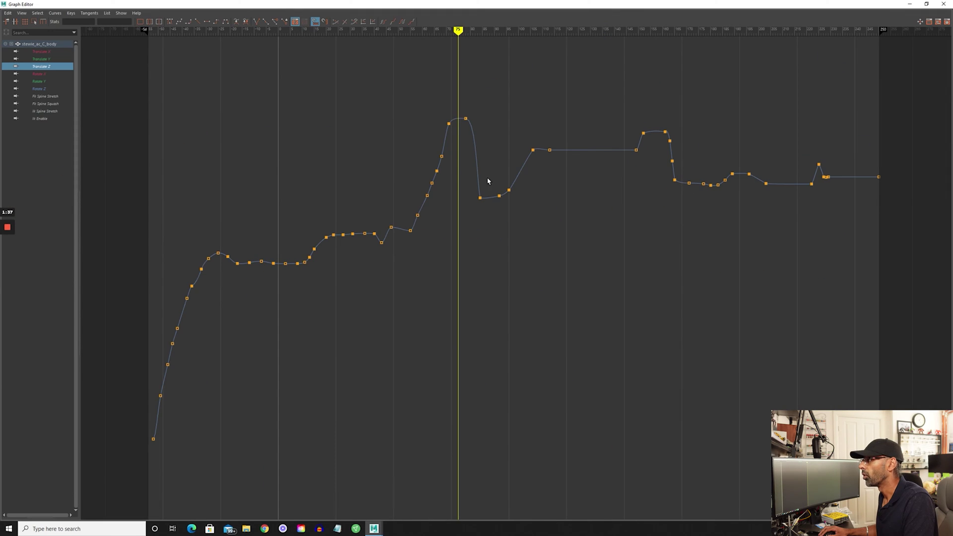
mouse_move(457, 31)
left_mouse_down()
mouse_move(440, 31)
mouse_move(466, 35)
left_mouse_up()
key("super+Down")
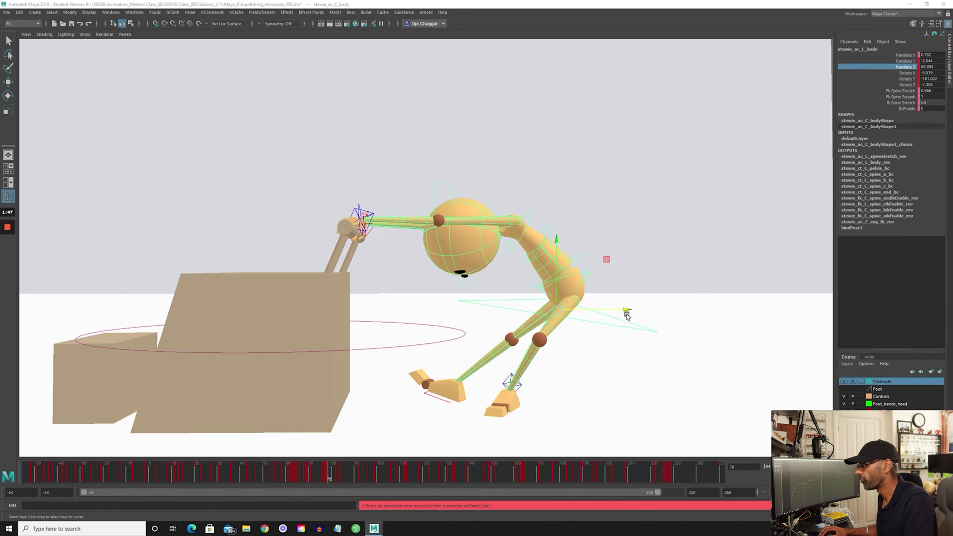
- Nudge the body control forward, undo the nudge, and scrub the poses around frame 78
left_click_drag(627, 315, 630, 311)
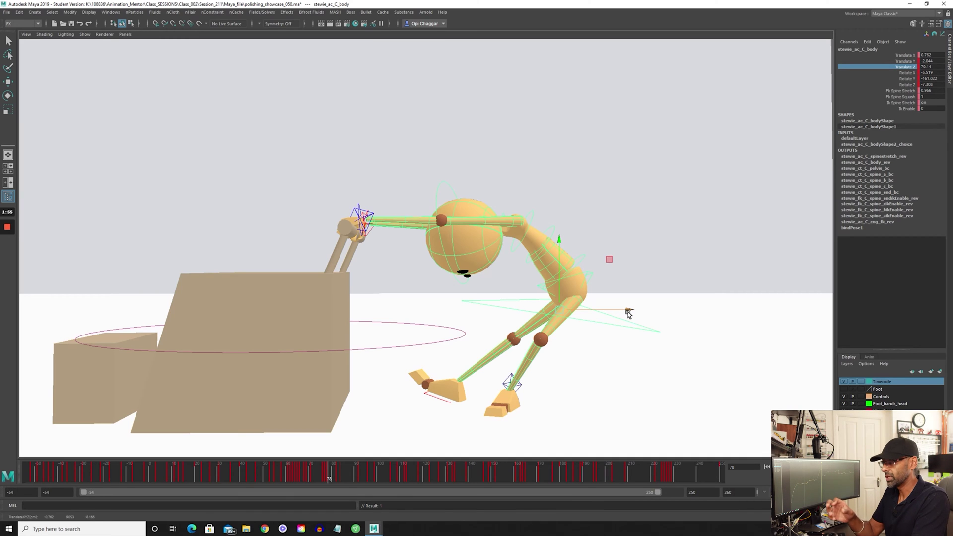
key("ctrl+z")
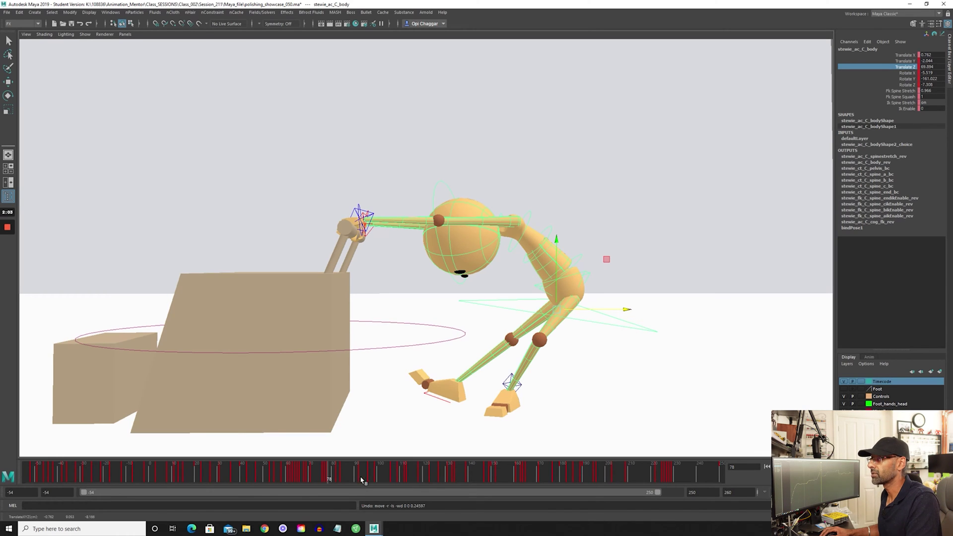
left_click_drag(362, 480, 329, 477)
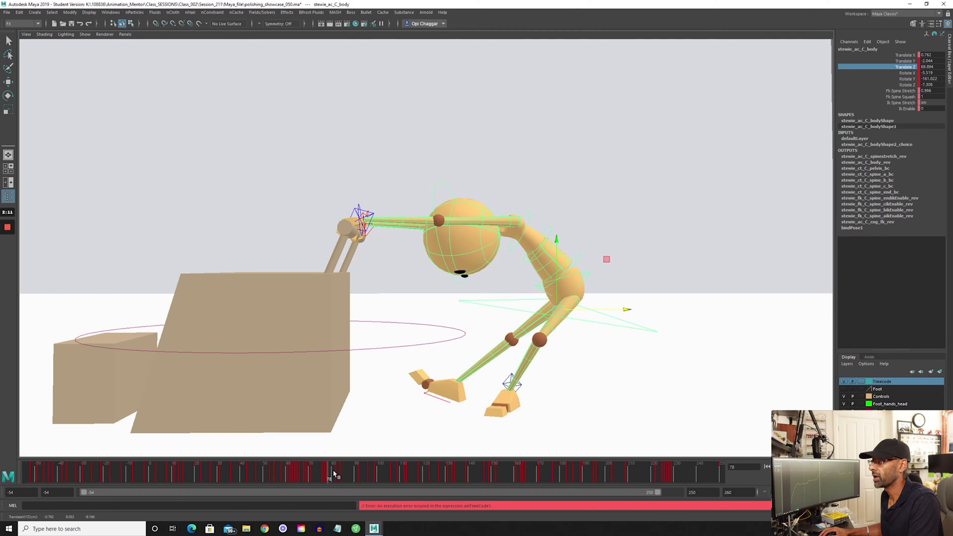
left_click_drag(323, 478, 292, 479)
- Replay the overshoot several times from around frames 60–63, ending at frame 67
key("alt+v")
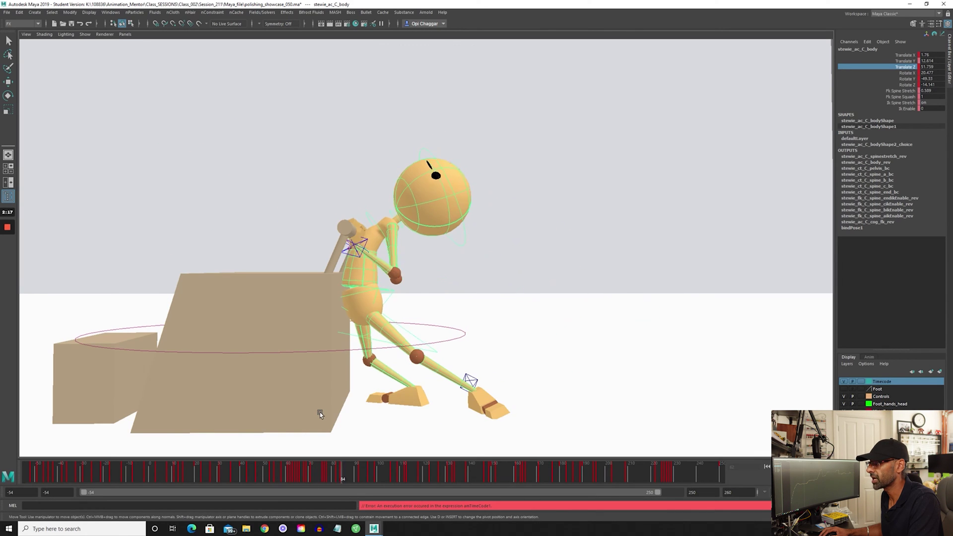
key("alt+v")
left_click(293, 469)
key("alt+v")
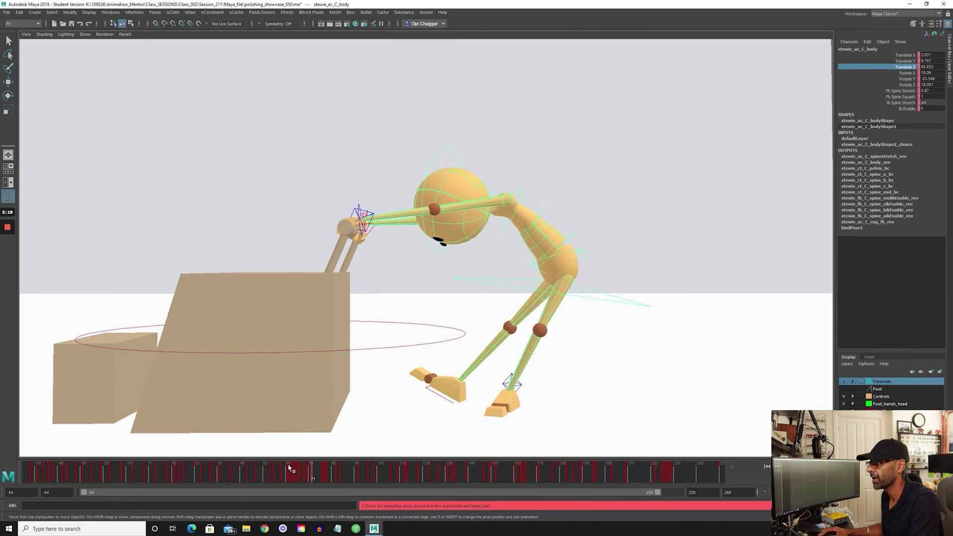
left_click(268, 362)
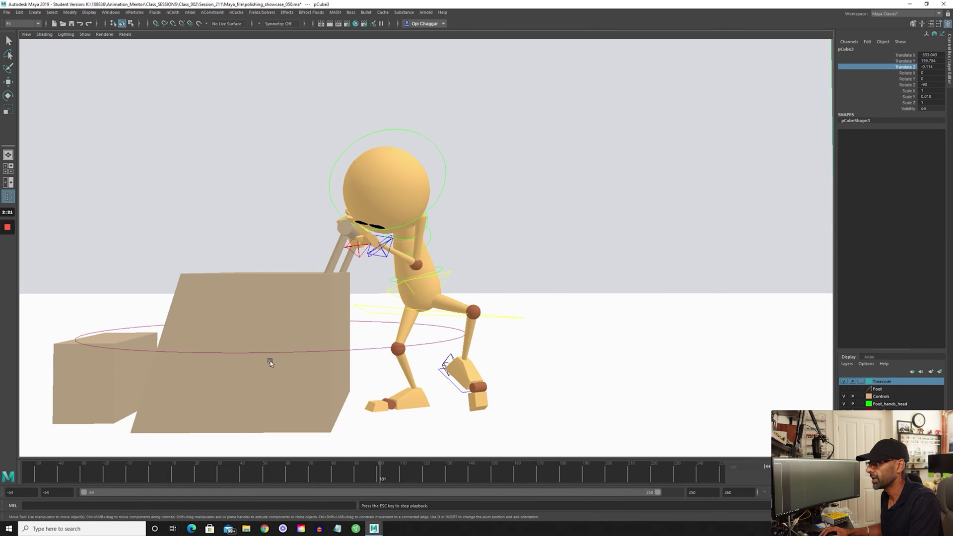
left_click(295, 469)
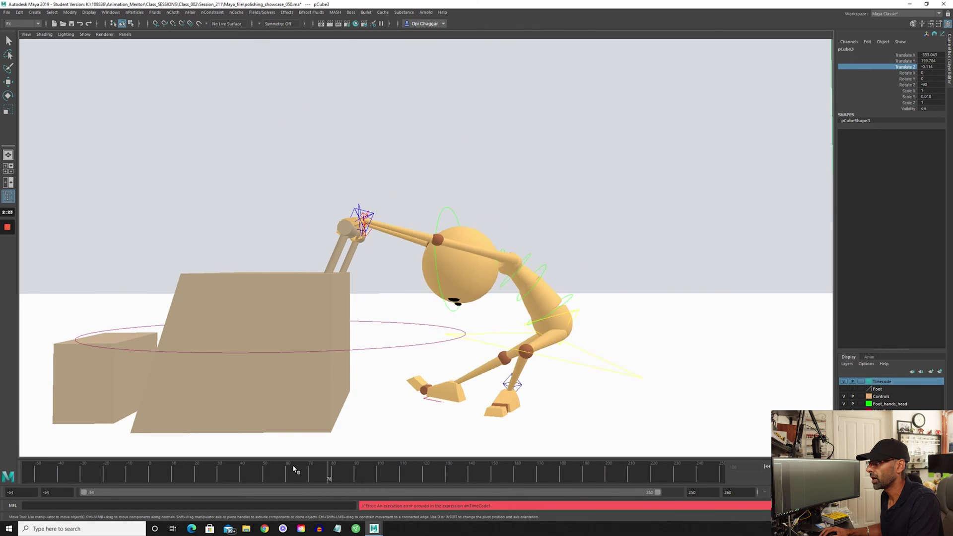
left_click(286, 469)
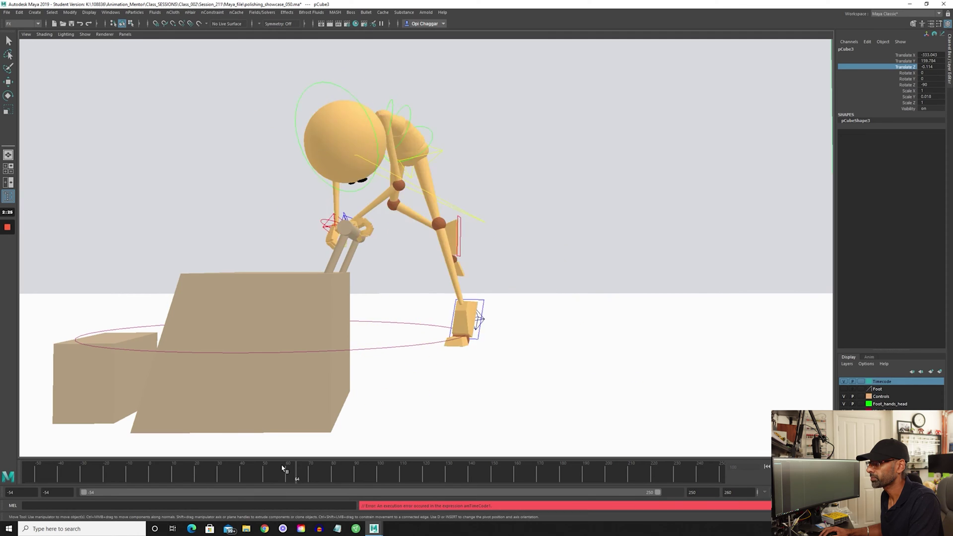
left_click(282, 469)
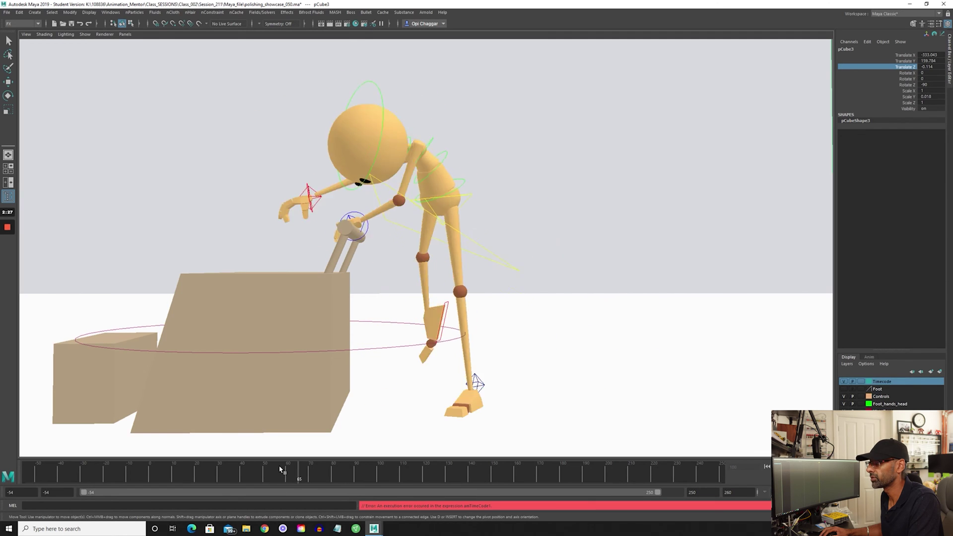
left_click(303, 473)
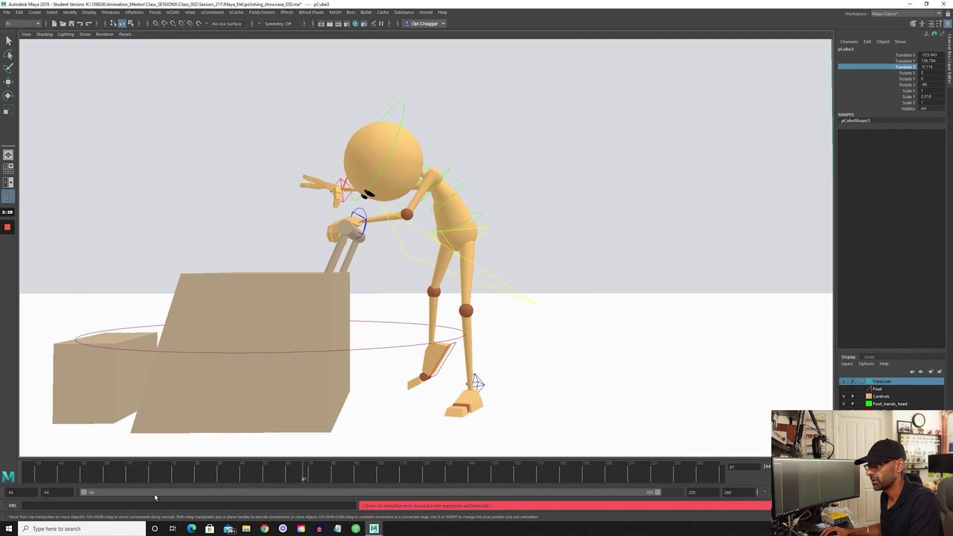
- Set the playback range to frames 66–100 and play it from the start
left_click_drag(79, 498, 309, 494)
mouse_move(152, 473)
left_mouse_down()
mouse_move(72, 473)
mouse_move(218, 476)
mouse_move(96, 470)
mouse_move(141, 471)
left_mouse_up()
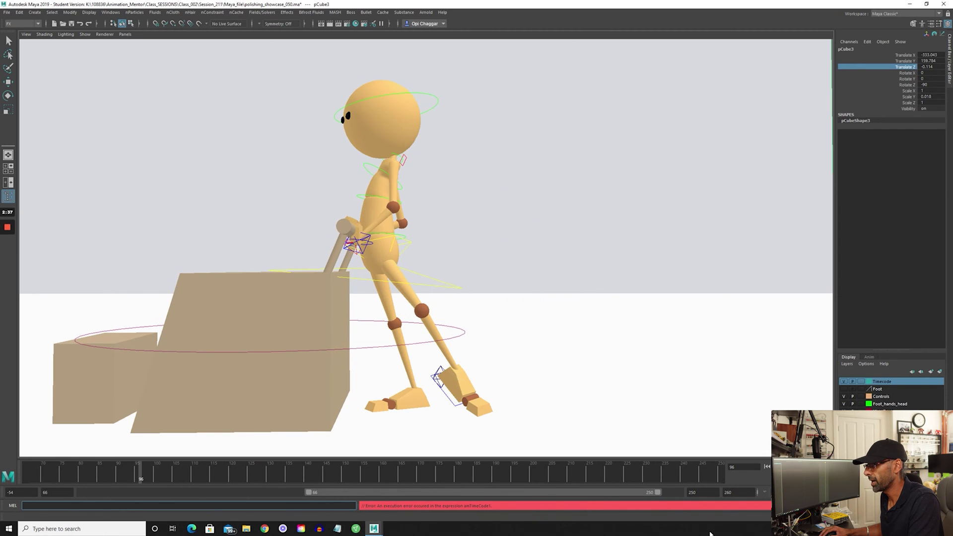
left_click_drag(659, 493, 375, 494)
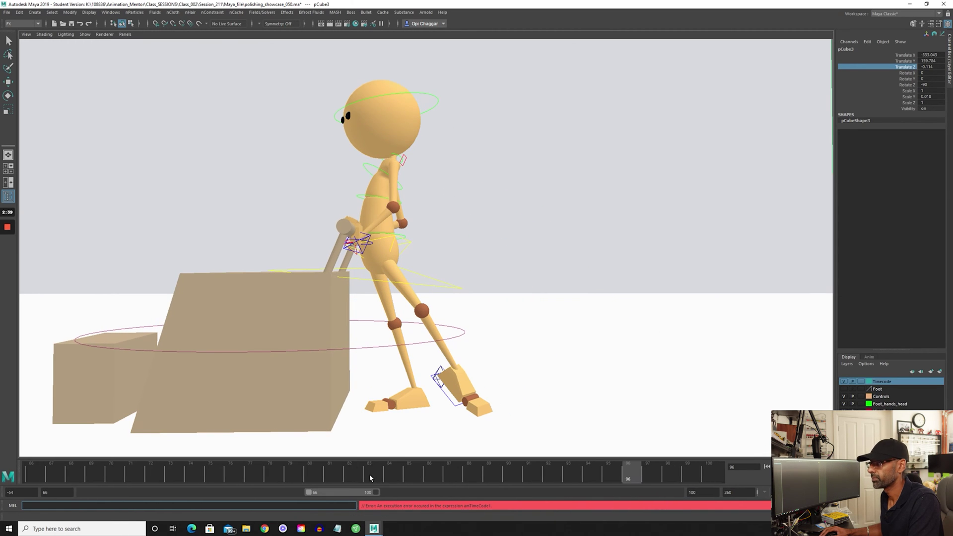
key("alt+shift+v")
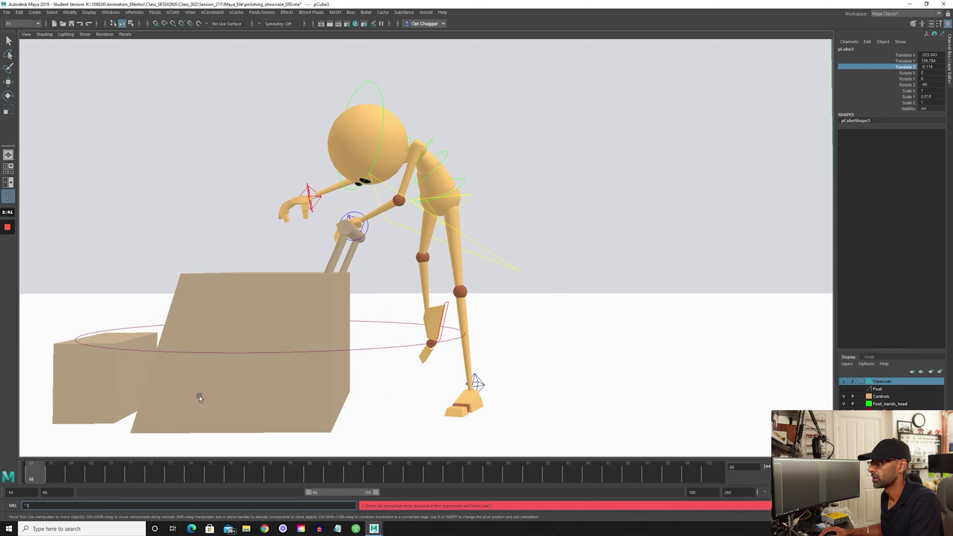
key("alt+v")
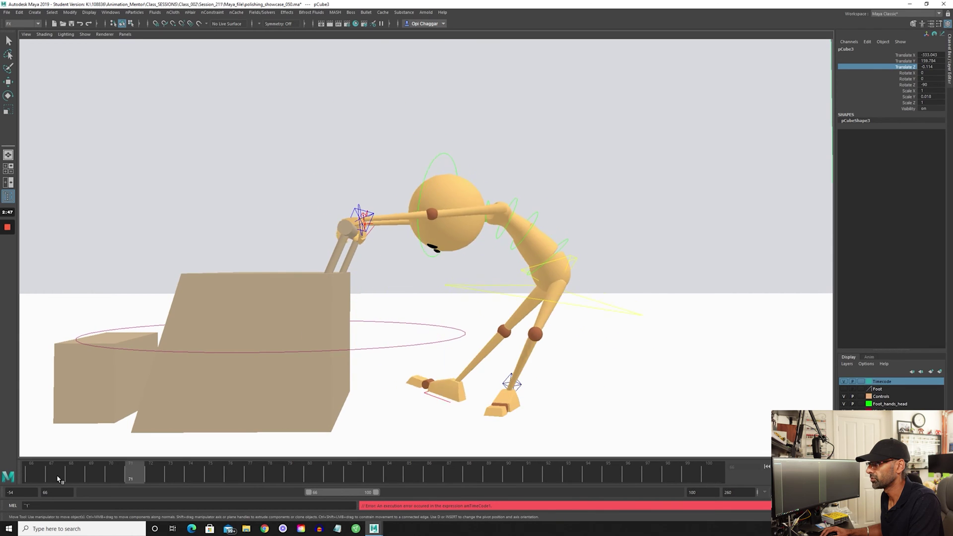
- Scrub frames 69 through 85 to review the lean, then select stewie_ac_C_body
left_click_drag(55, 475, 116, 507)
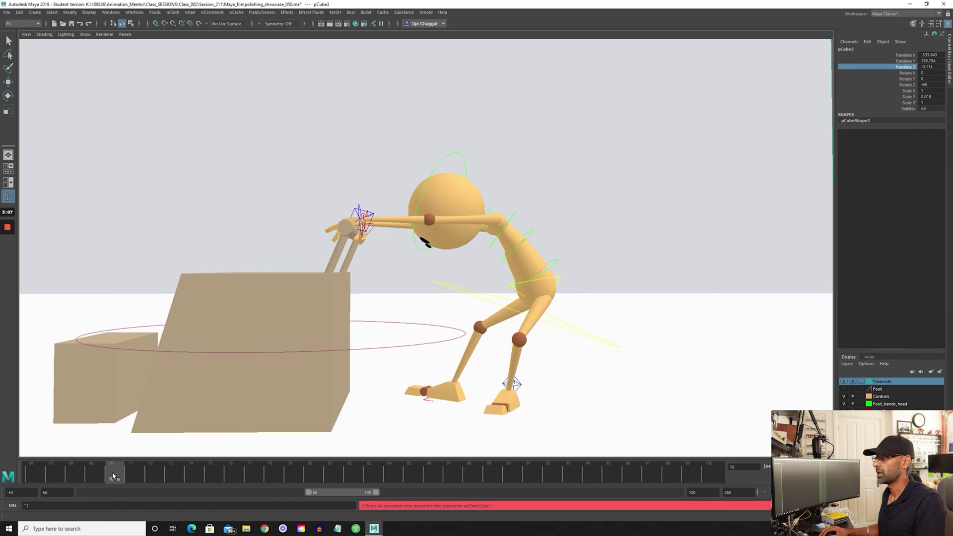
left_click_drag(124, 475, 236, 471)
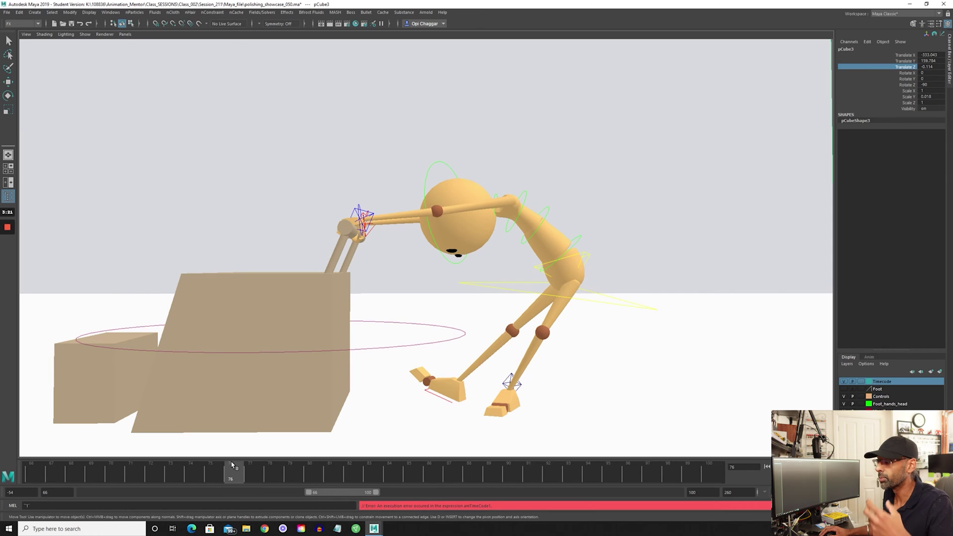
left_click(193, 481)
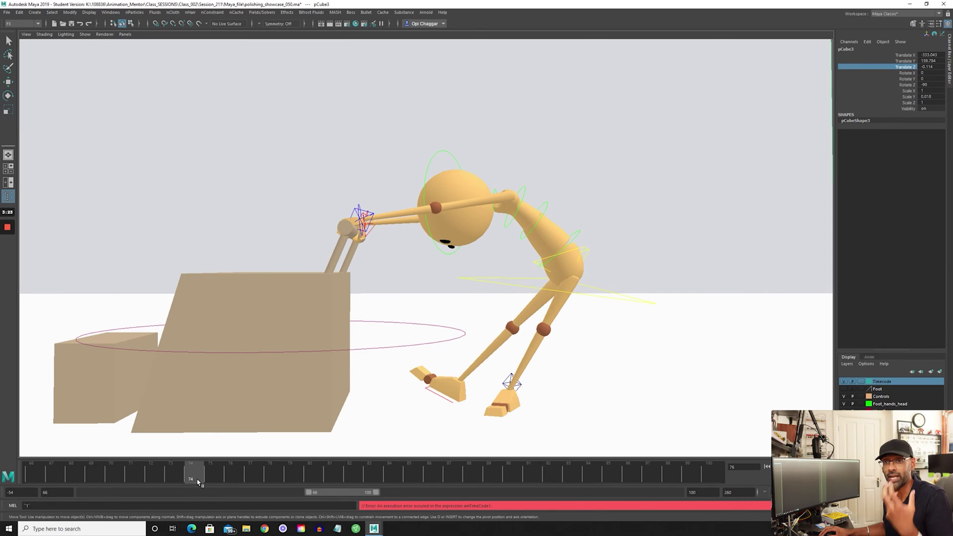
mouse_move(220, 480)
left_mouse_down()
mouse_move(266, 477)
mouse_move(106, 472)
mouse_move(236, 475)
left_mouse_up()
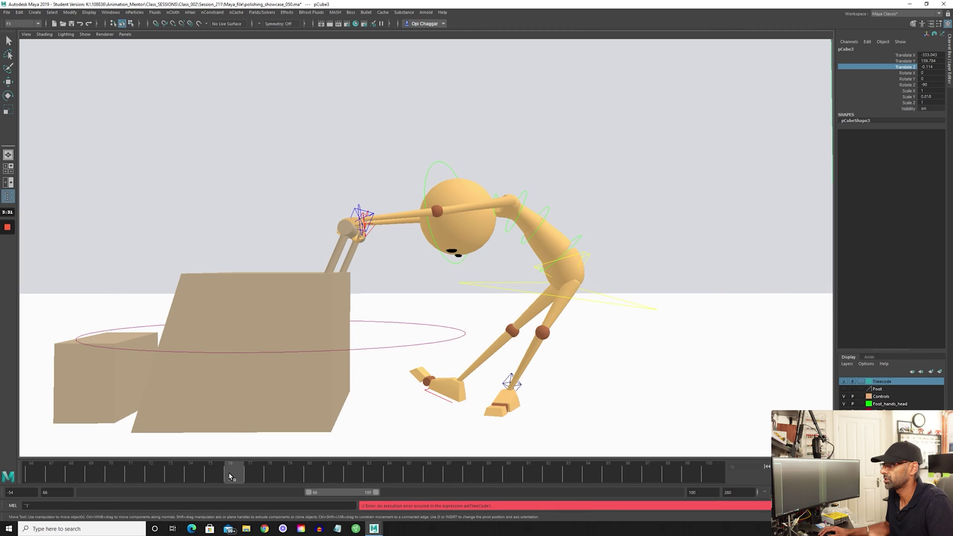
left_click_drag(231, 477, 709, 473)
left_click(364, 337)
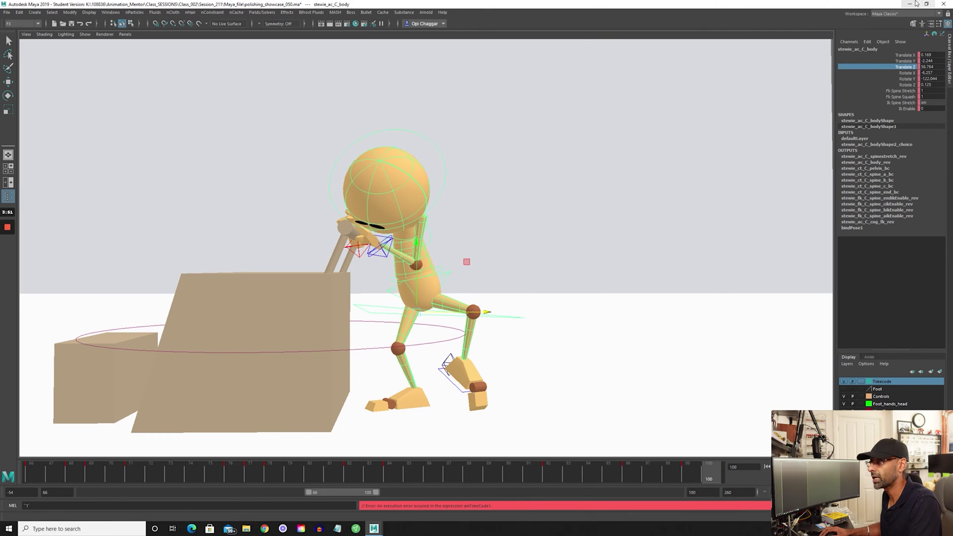
- In the untitled scene, move pSphere1 to Translate X 9.212 at frame 20
key("alt+Tab")
left_click(115, 349)
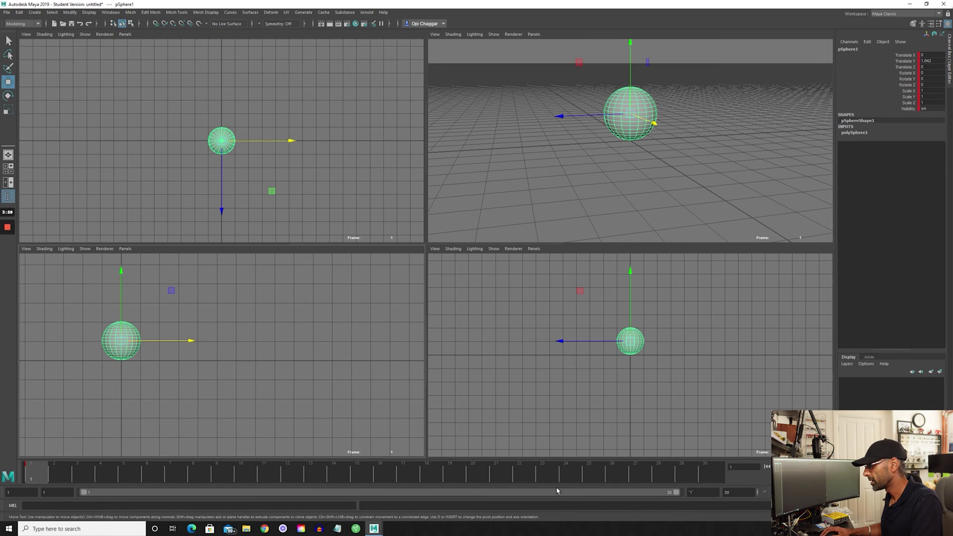
left_click(476, 482)
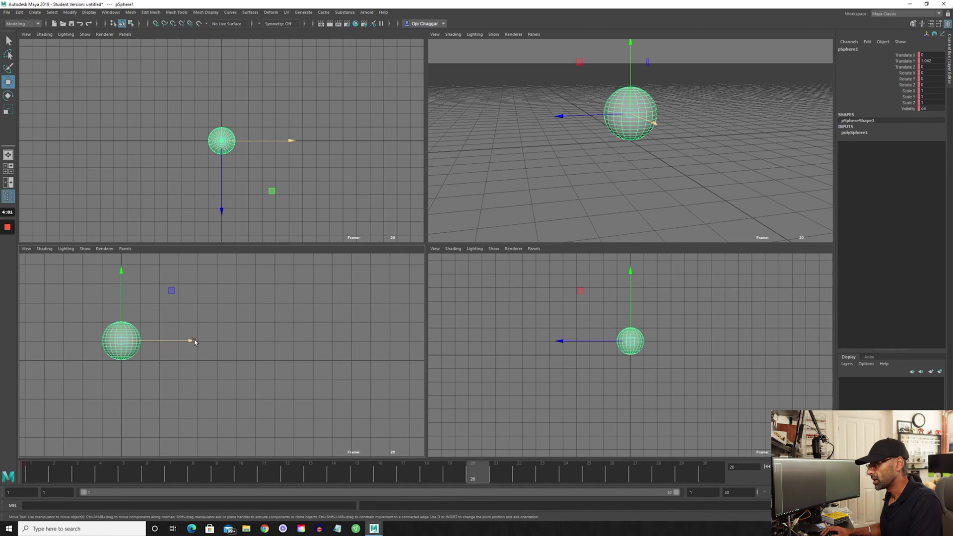
left_click_drag(194, 341, 369, 344)
- Play the sphere animation, stop it, and scrub to frame 30 to check the end position
key("alt+v")
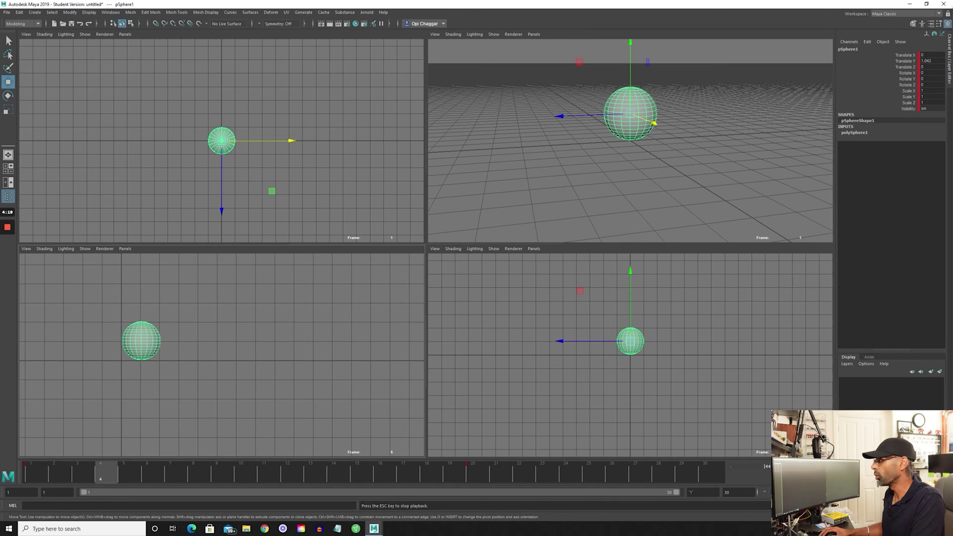
key("Escape")
left_click_drag(461, 477, 715, 467)
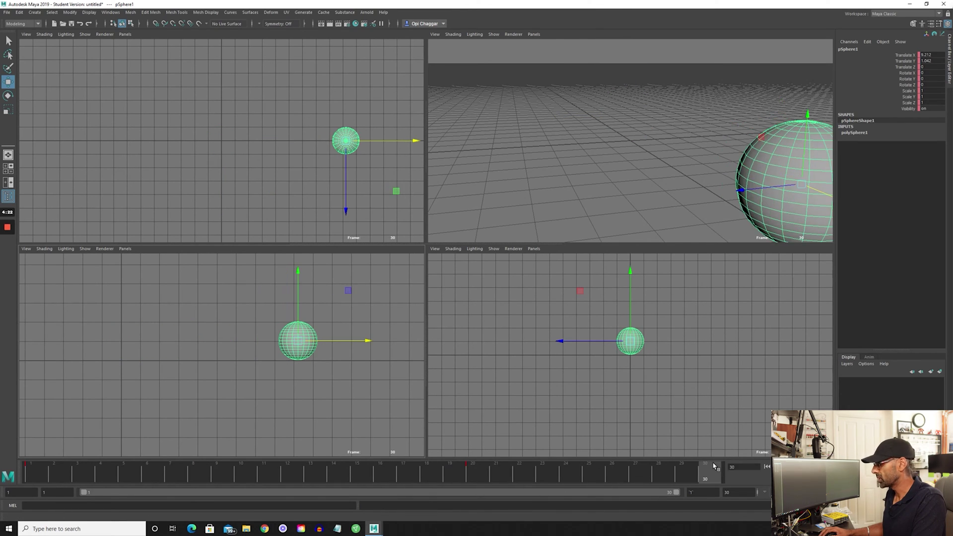
left_click_drag(520, 467, 685, 474)
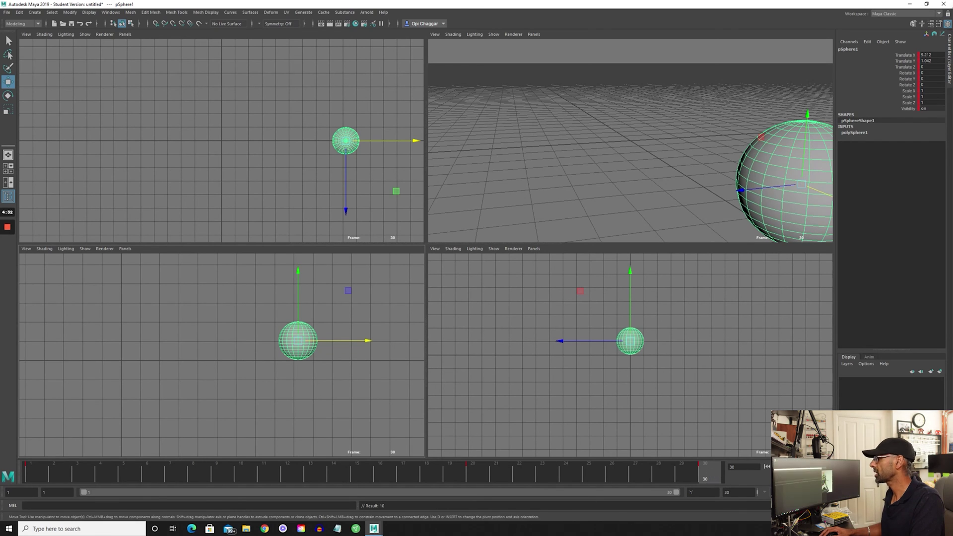
- Open the Graph Editor, shrink it to reveal the viewports, and frame all curves
left_click_drag(546, 97, 447, 5)
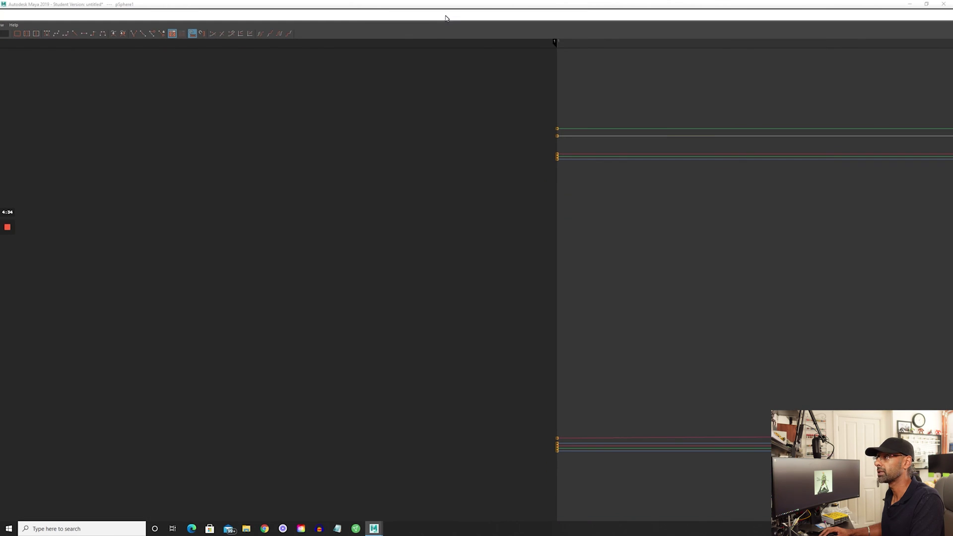
double_click(442, 3)
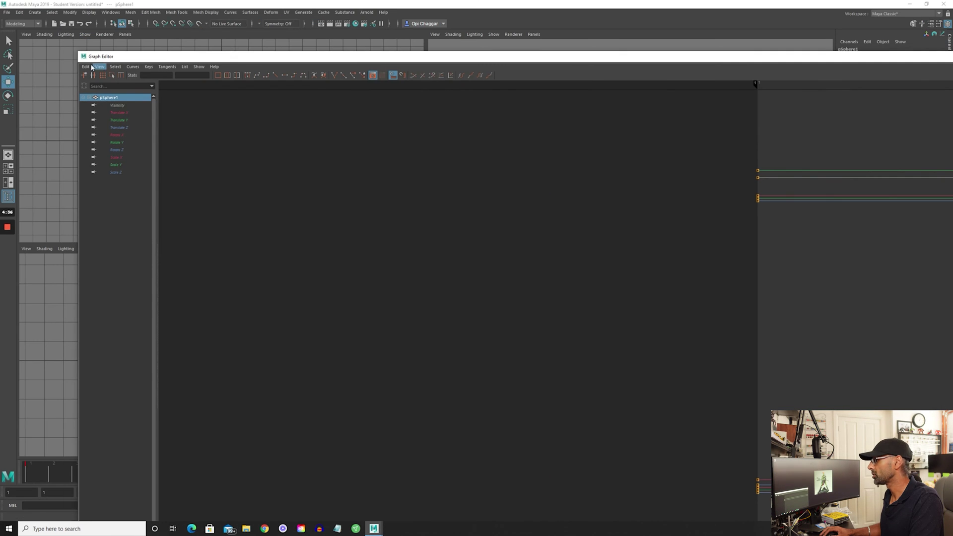
left_click_drag(77, 49, 125, 48)
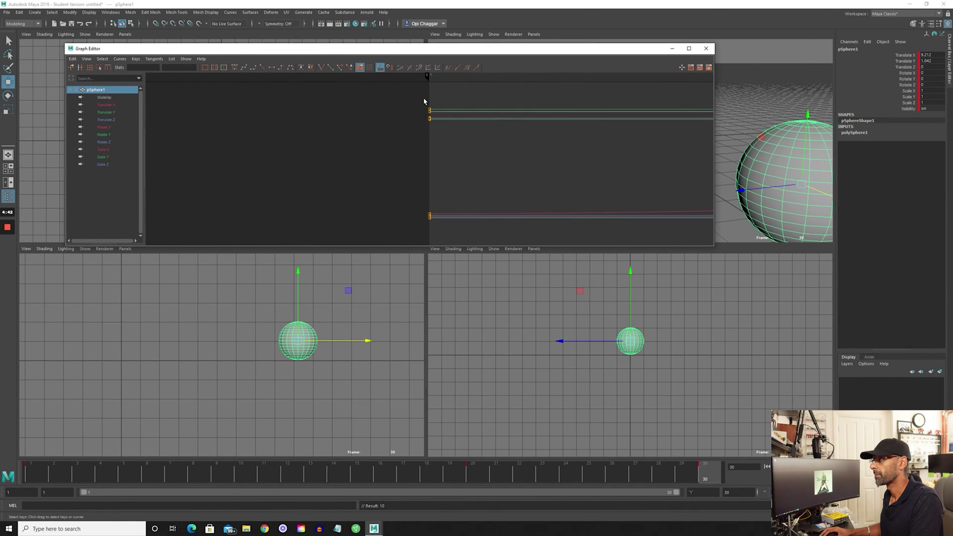
left_click_drag(431, 77, 177, 102)
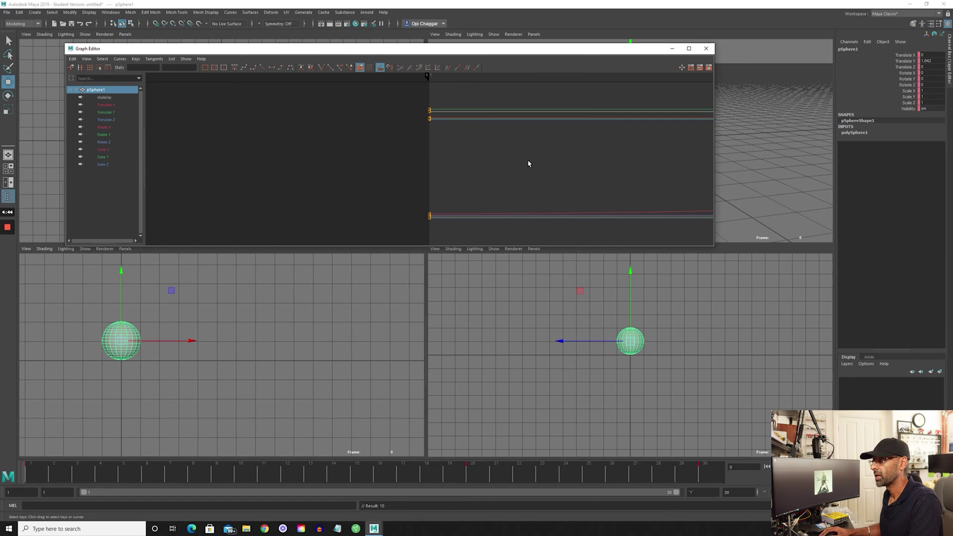
key("f")
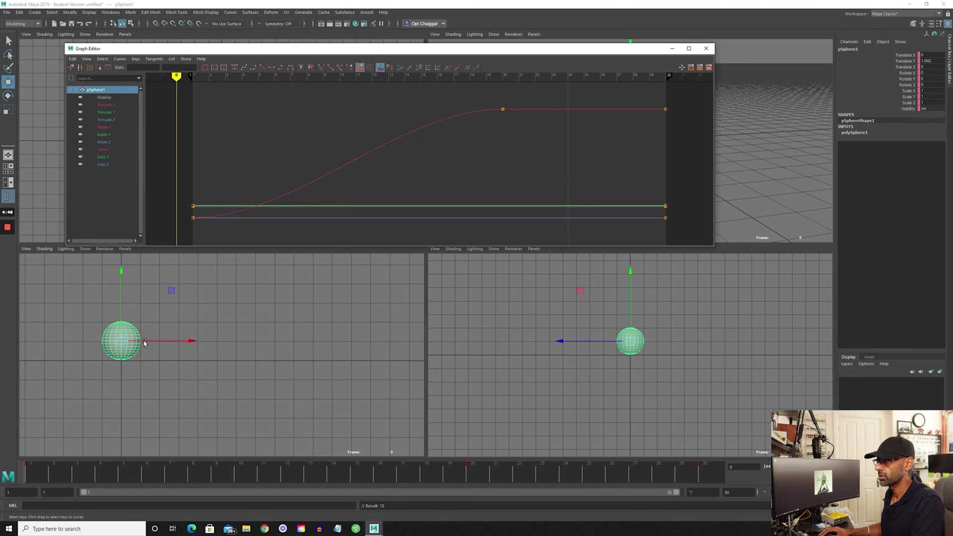
- Give the Translate X key at frame 20 spline tangents and play back the result
left_click(114, 105)
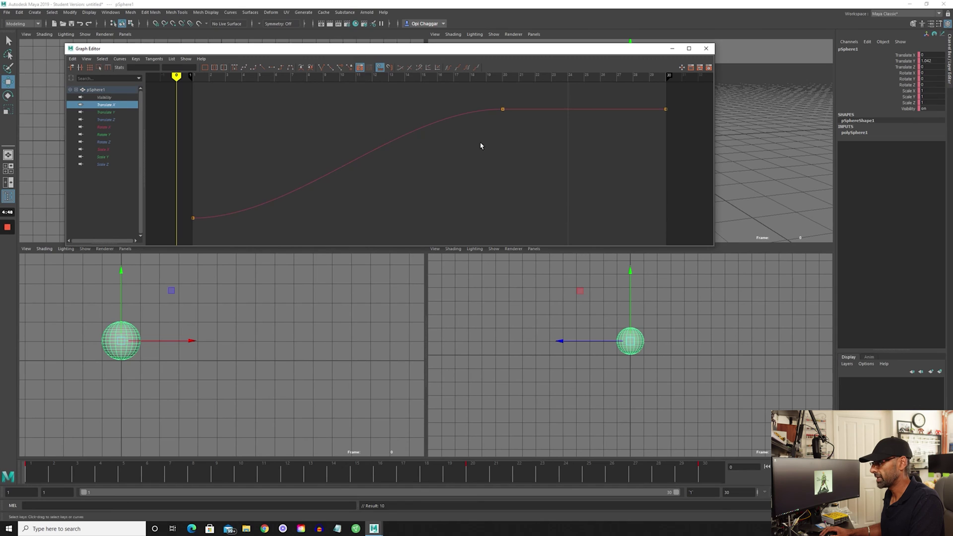
left_click_drag(482, 483, 739, 490)
left_click(503, 109)
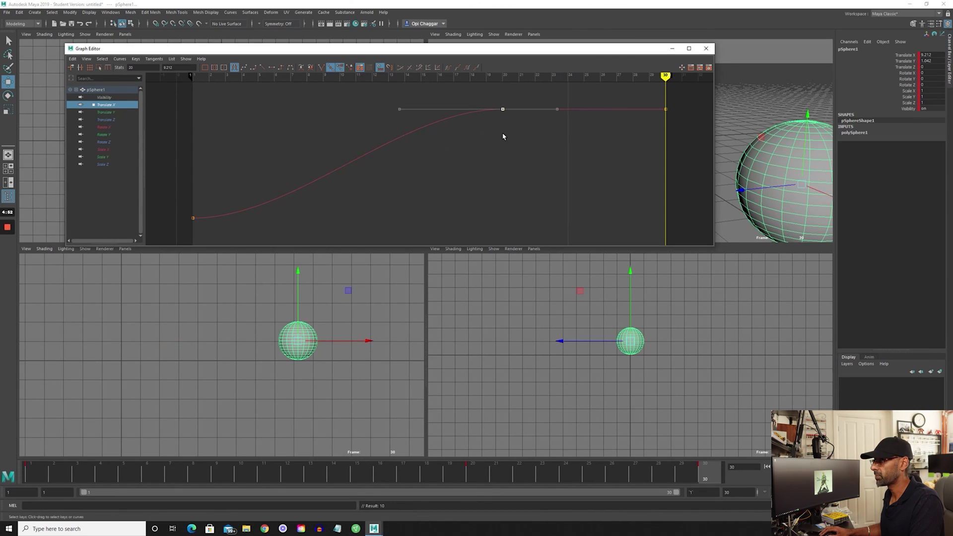
left_click(247, 69)
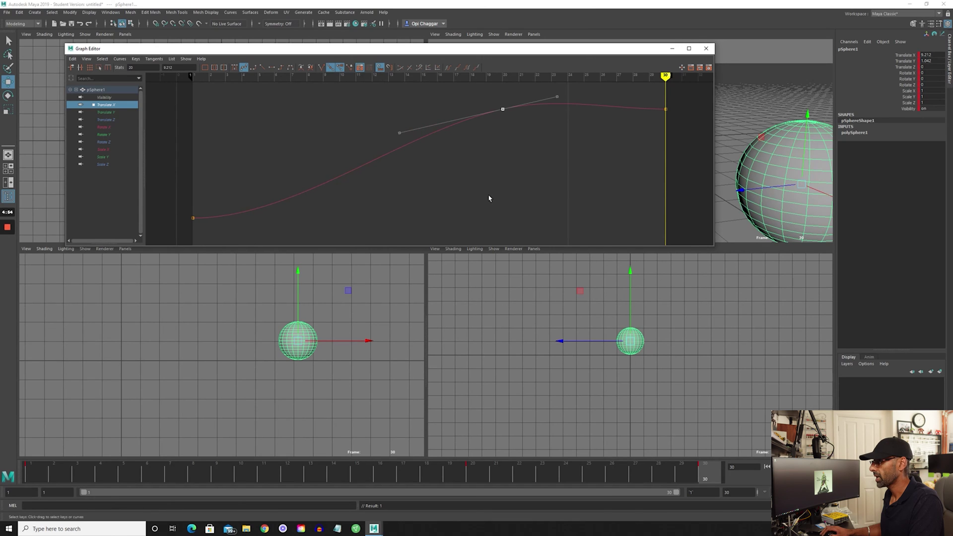
key("alt+v")
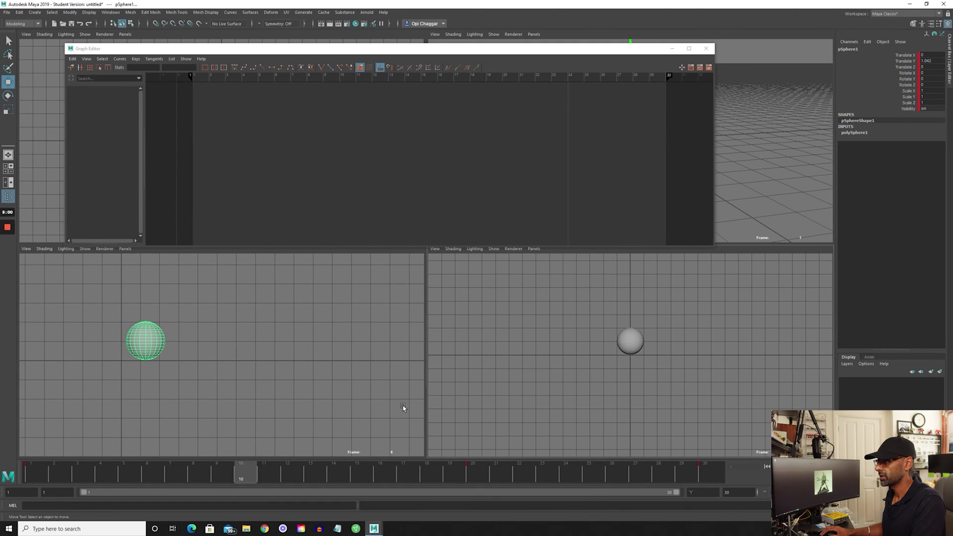
- Close the Graph Editor and maximize the front view to watch the sphere overshoot
left_click(362, 398)
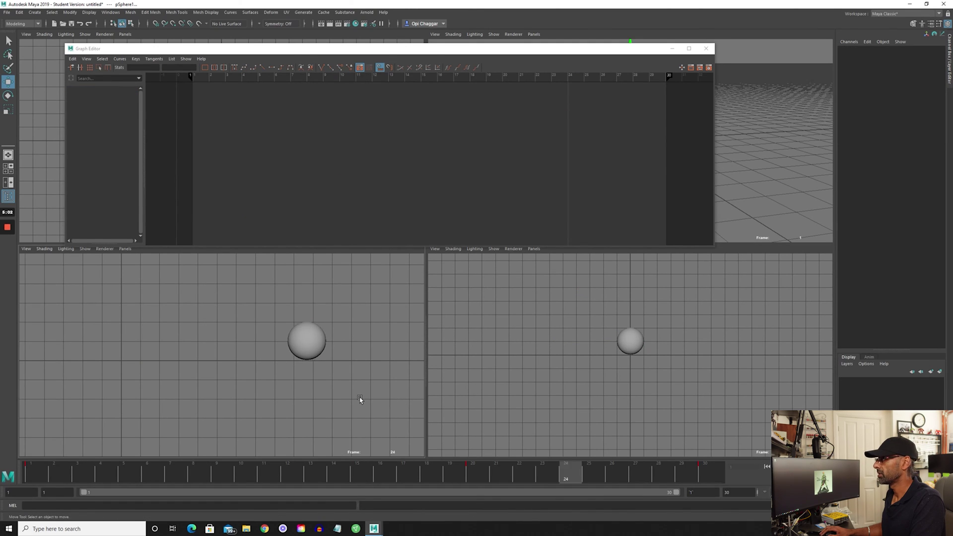
left_click(706, 49)
left_click(222, 140)
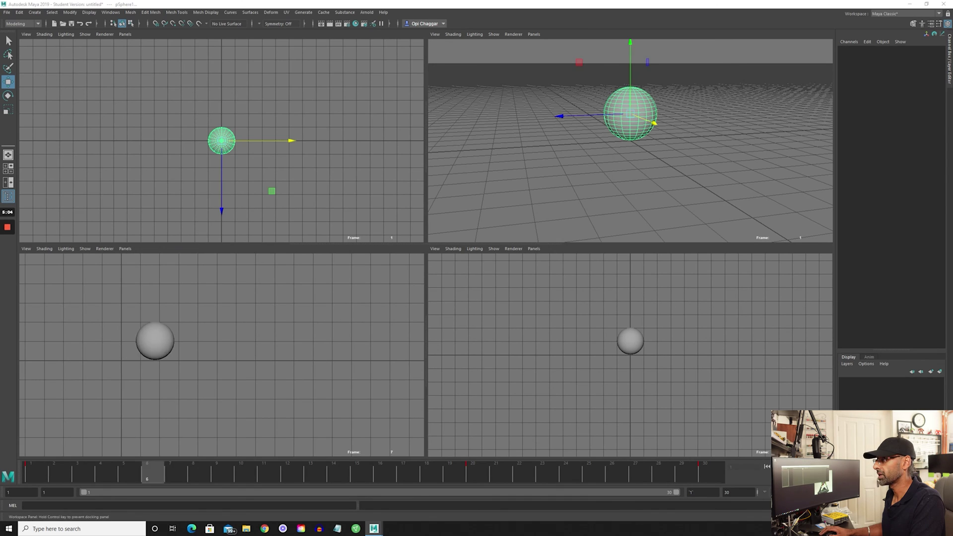
left_click(282, 323)
key("space")
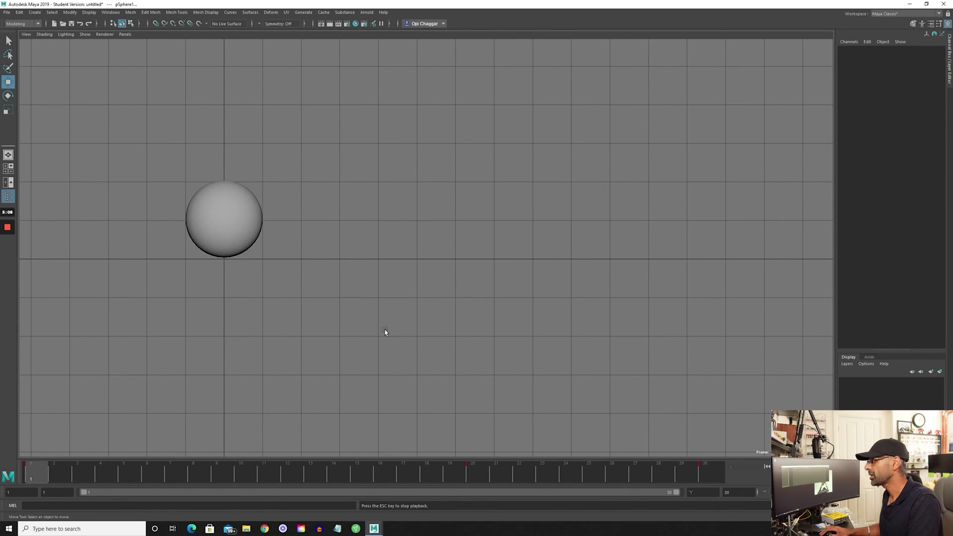
scroll(413, 330, "up", 1)
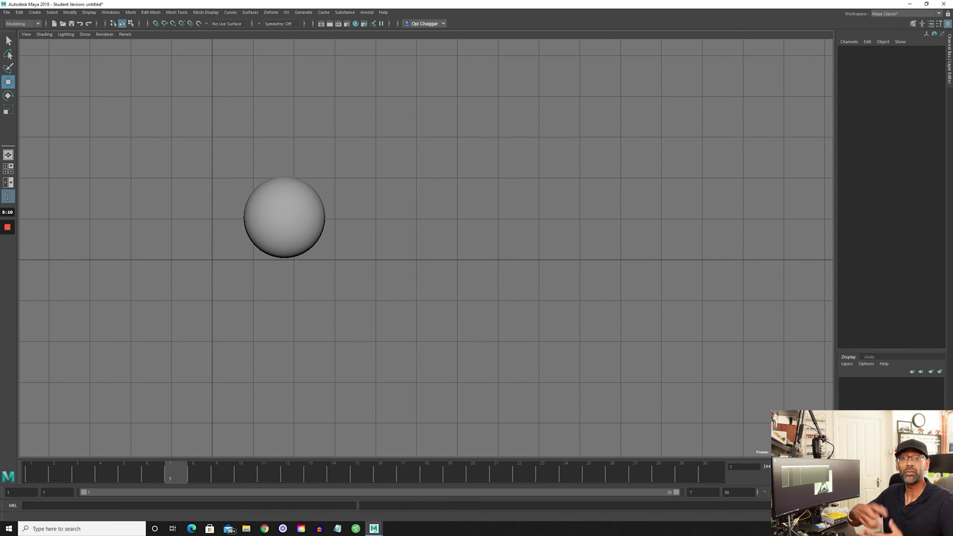